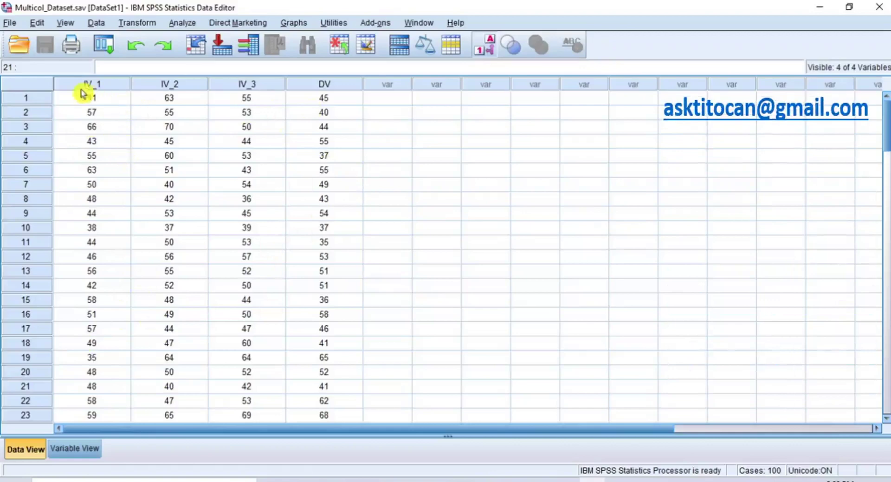
Review the data columns of the three independent variables IV_1, IV_2 and IV_3 and the dependent variable DV.
click(120, 86)
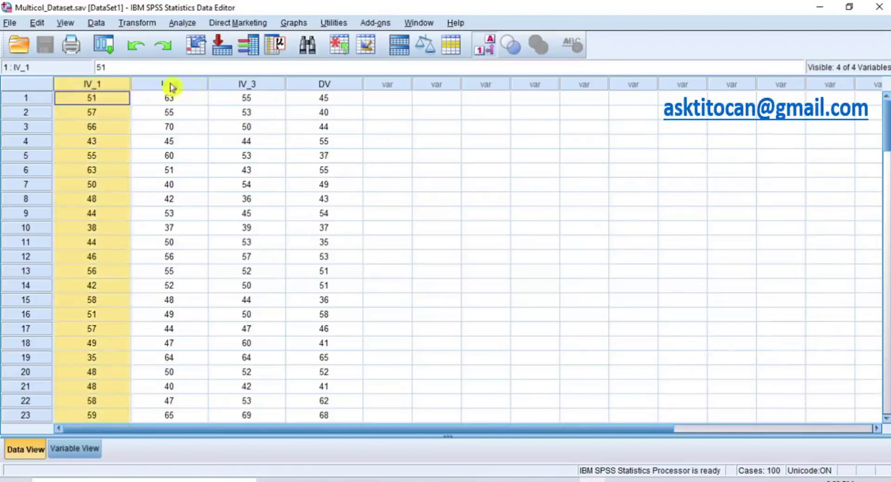
click(185, 85)
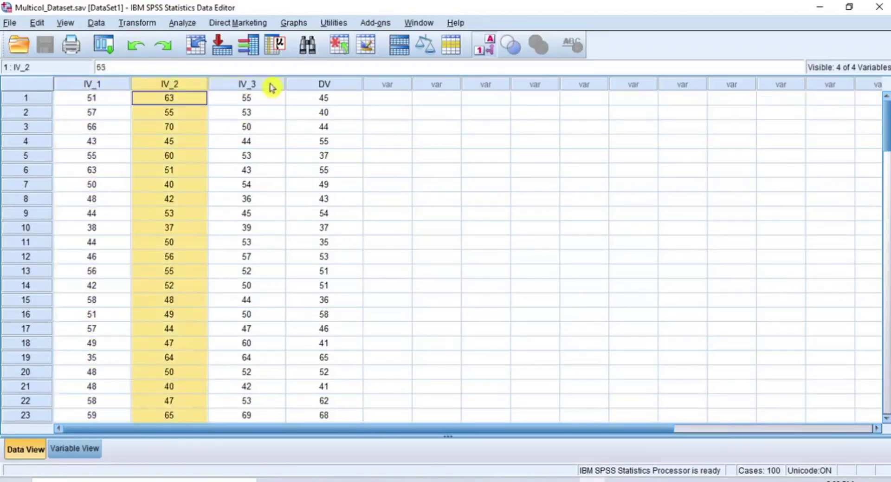
click(271, 87)
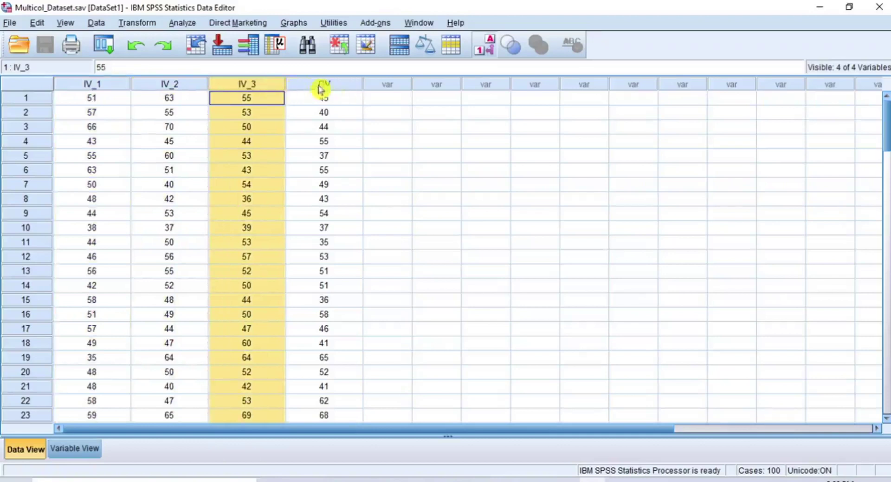
click(343, 88)
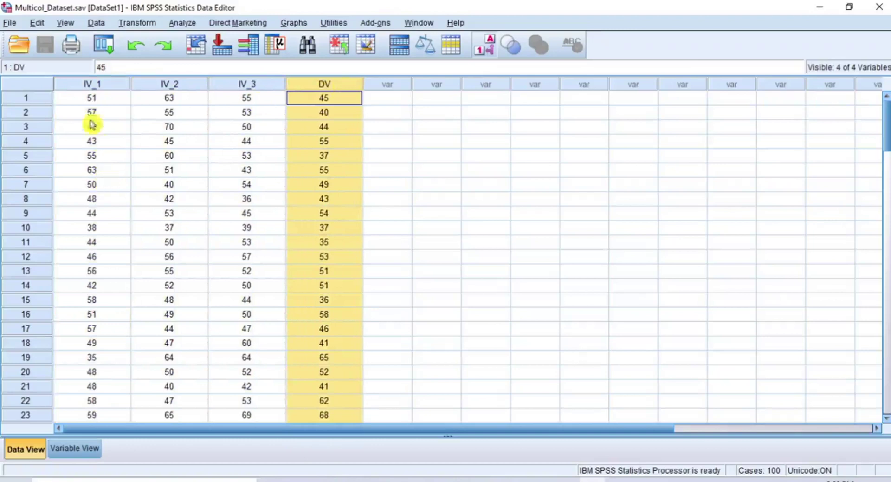
drag(82, 85, 303, 89)
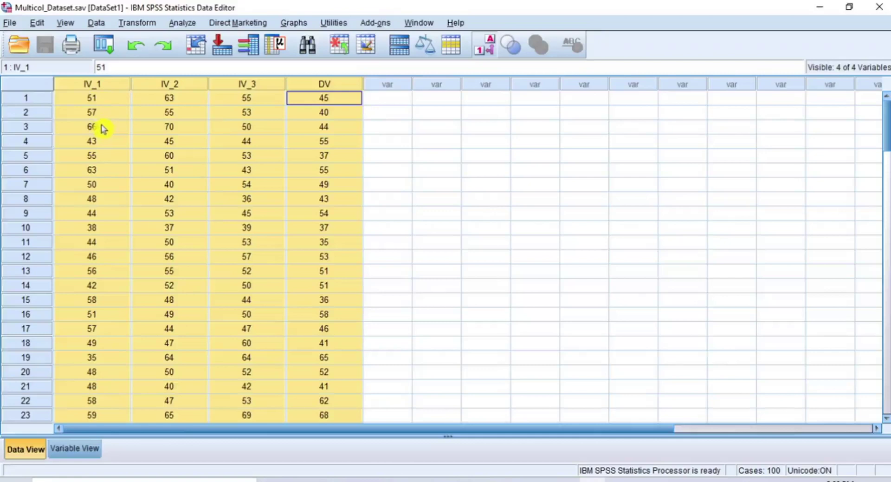
click(93, 101)
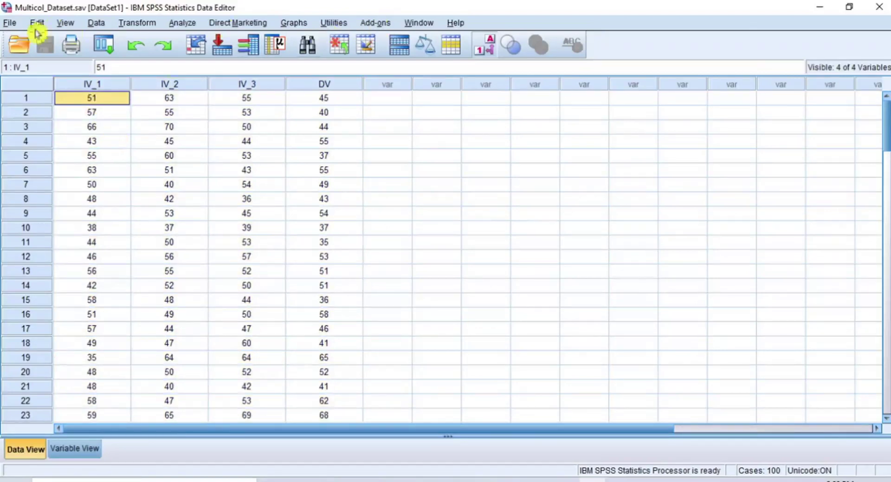
Start a linear regression analysis and assign DV as the dependent variable.
click(186, 25)
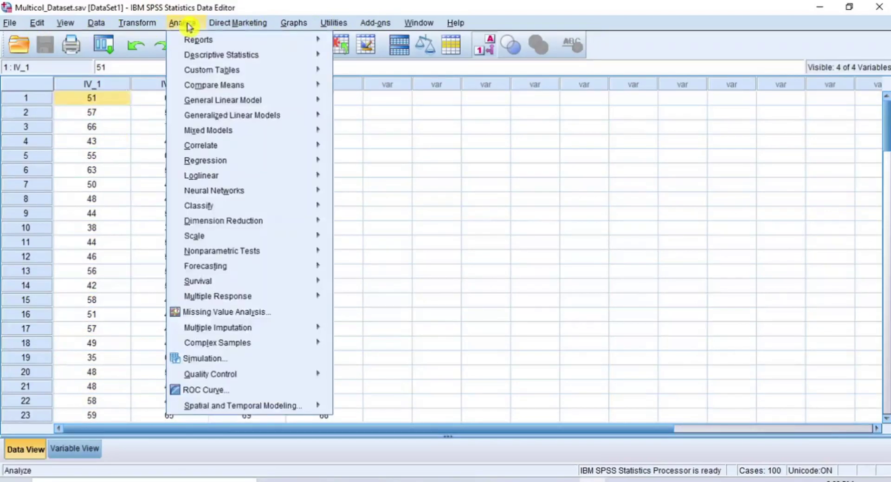
mouse_move(209, 116)
mouse_move(218, 163)
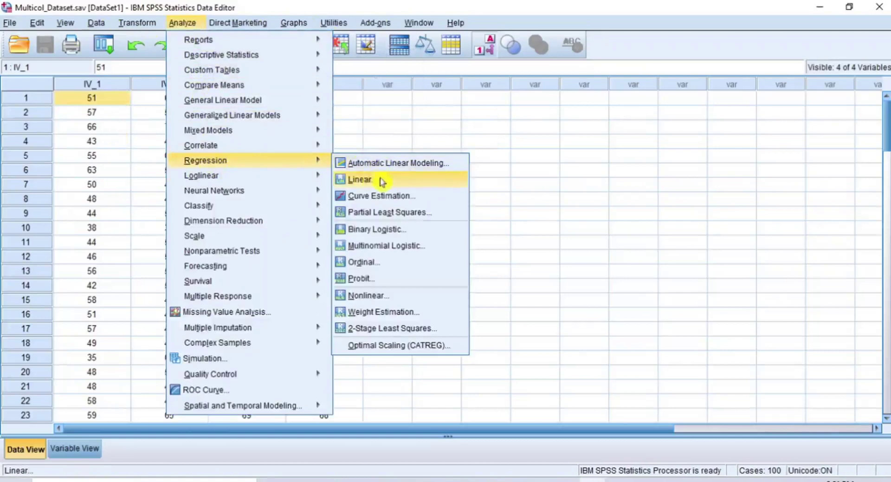
click(361, 183)
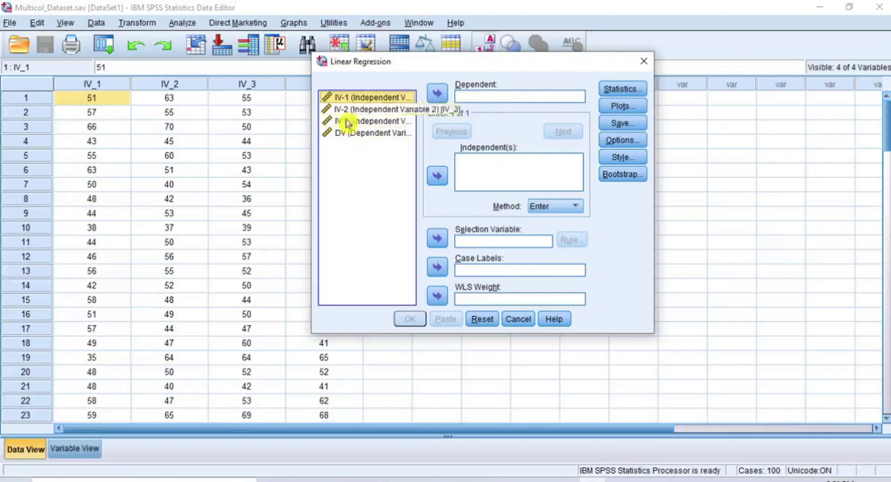
click(365, 134)
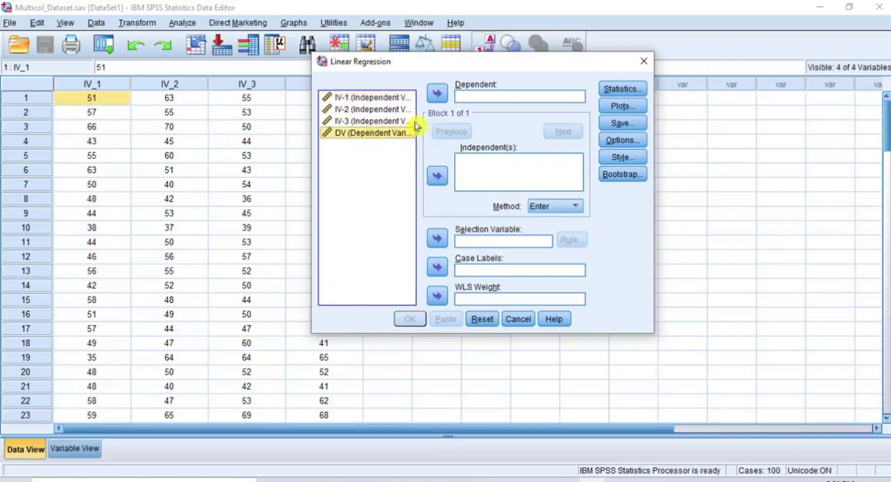
click(438, 97)
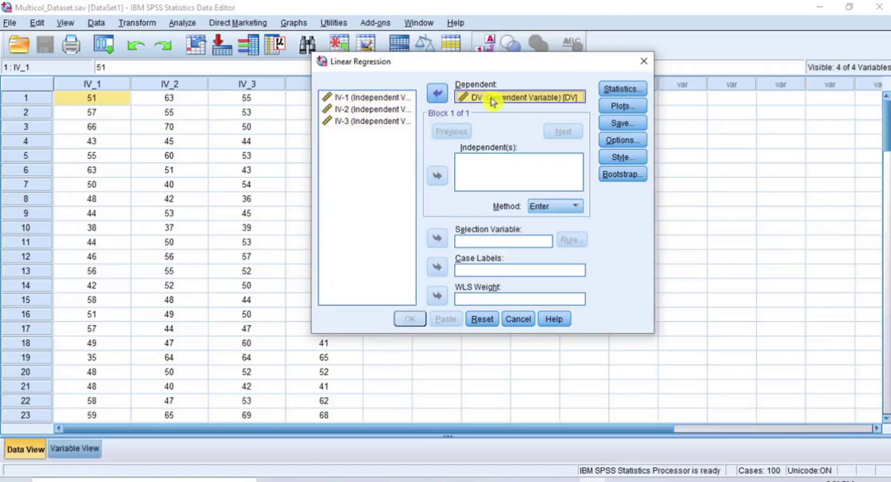
Add IV-1, IV-2 and IV-3 to the regression as independent variables.
click(379, 98)
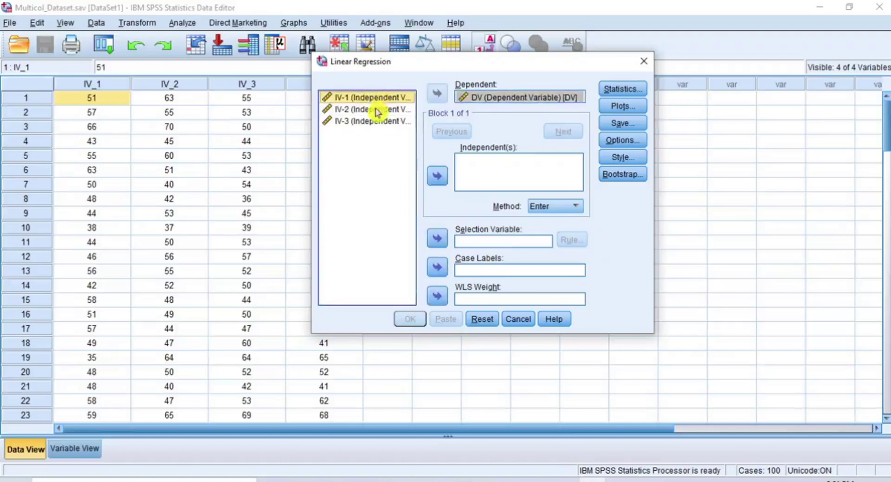
shift+click(378, 110)
shift+click(380, 121)
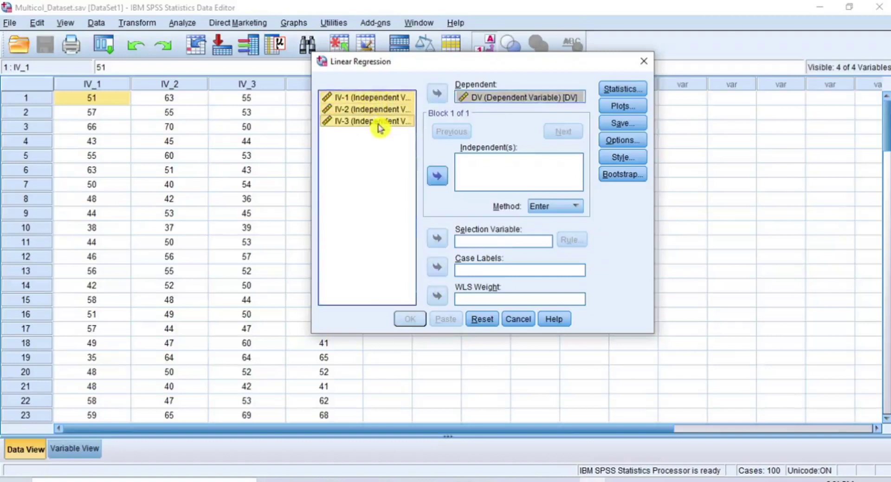
click(440, 177)
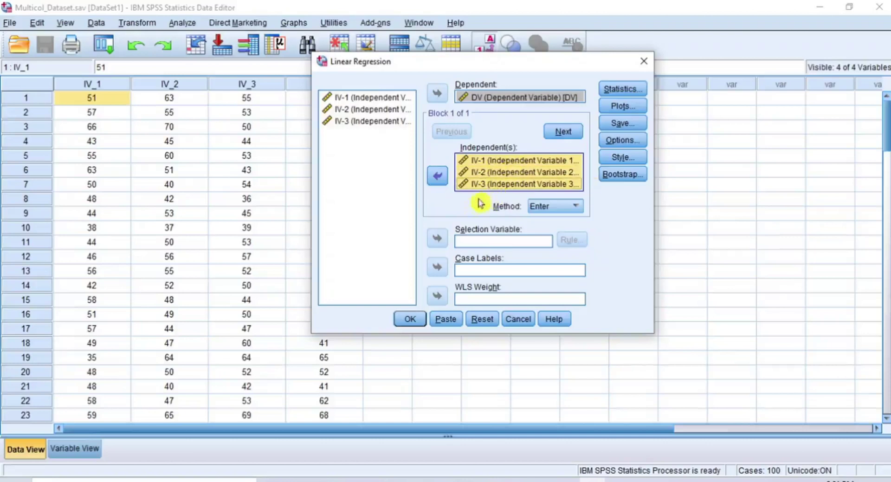
Turn off Estimates and Model fit, enable Collinearity diagnostics in the regression statistics, and run the regression.
click(633, 92)
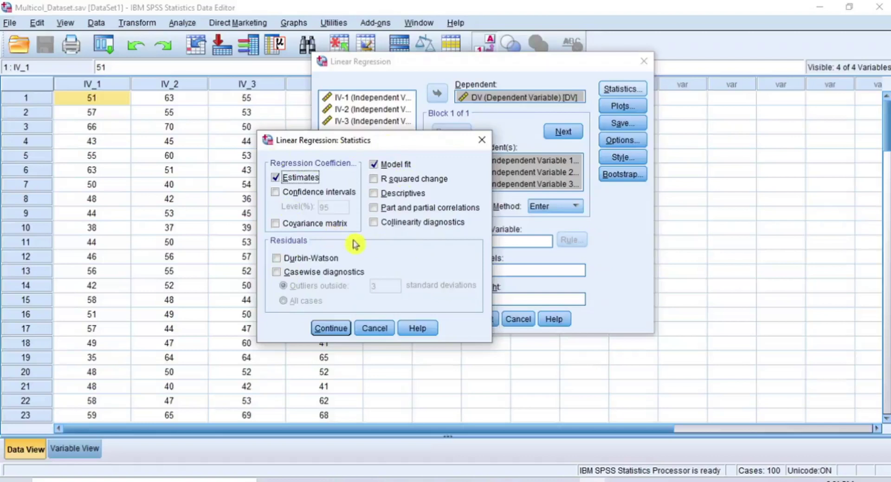
click(275, 178)
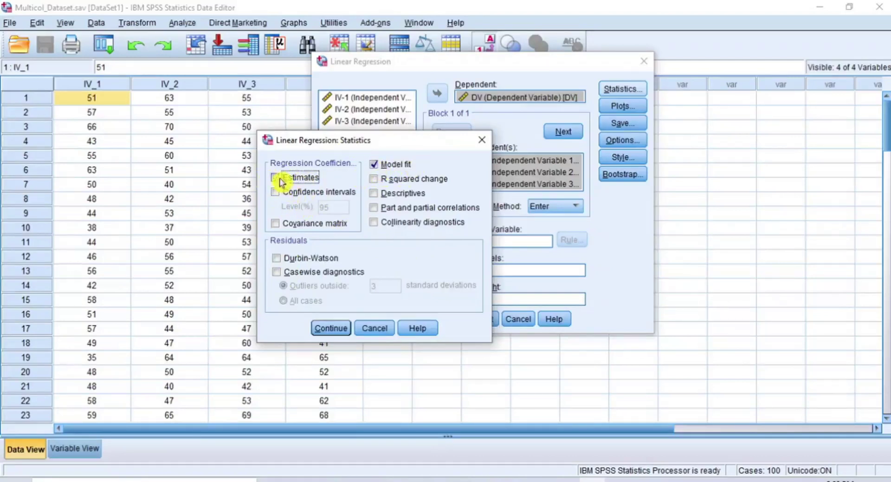
click(380, 166)
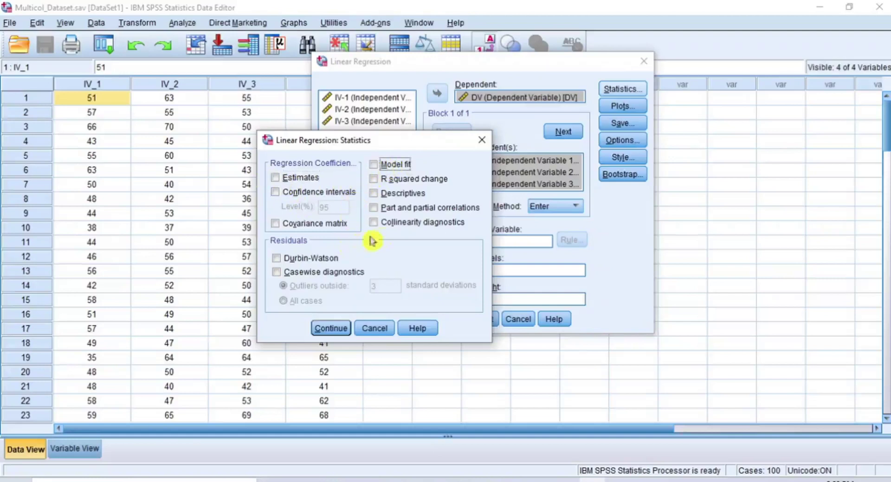
click(375, 225)
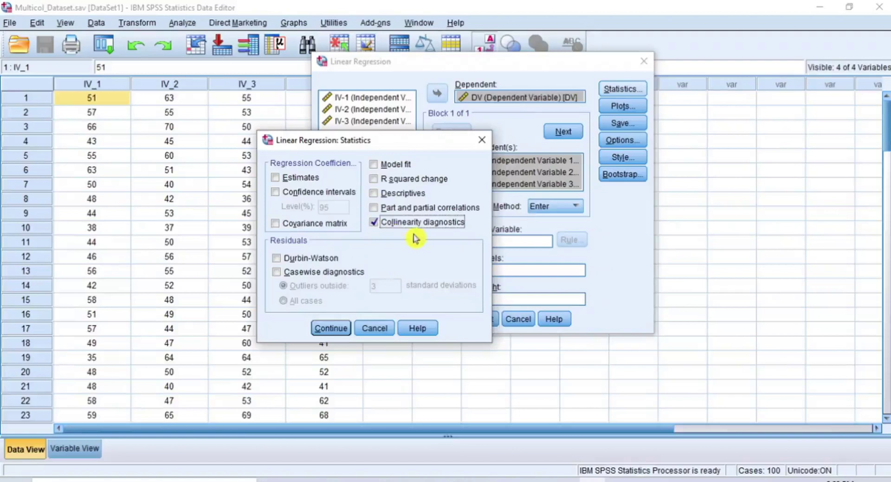
click(330, 329)
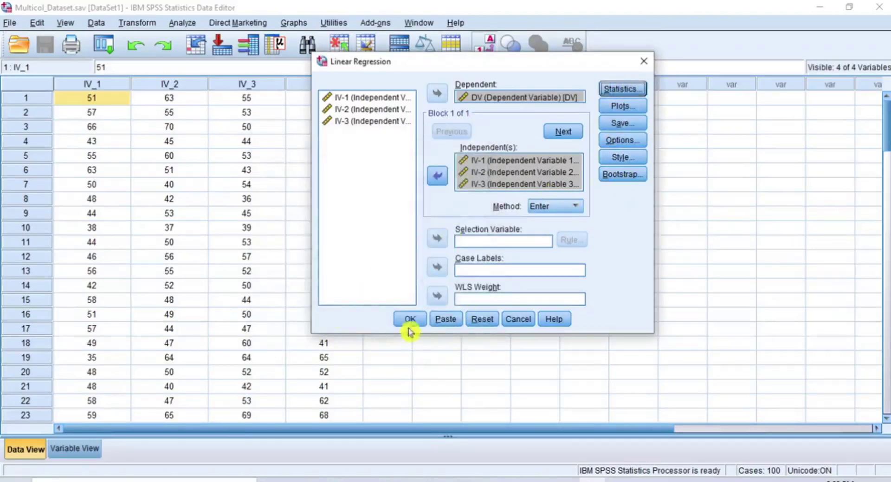
click(413, 321)
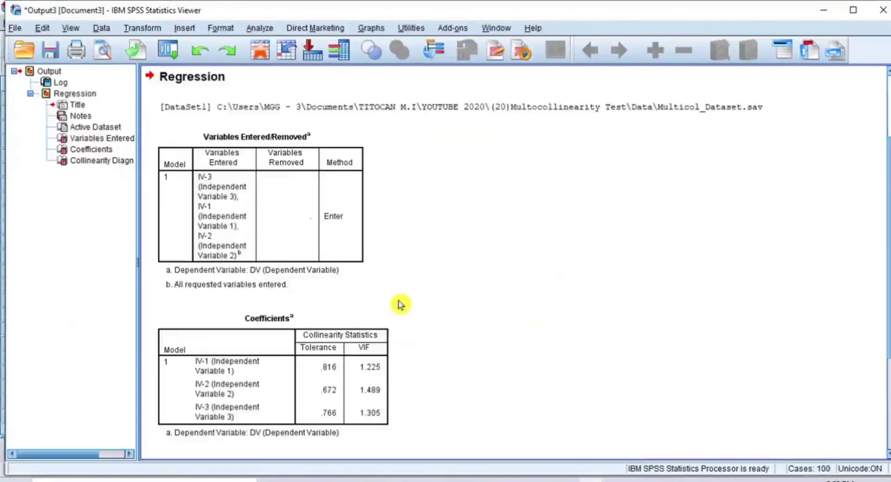
Examine the Variables Entered/Removed, Coefficients and Collinearity Diagnostics tables in the regression output.
scroll(400, 305, down, 3)
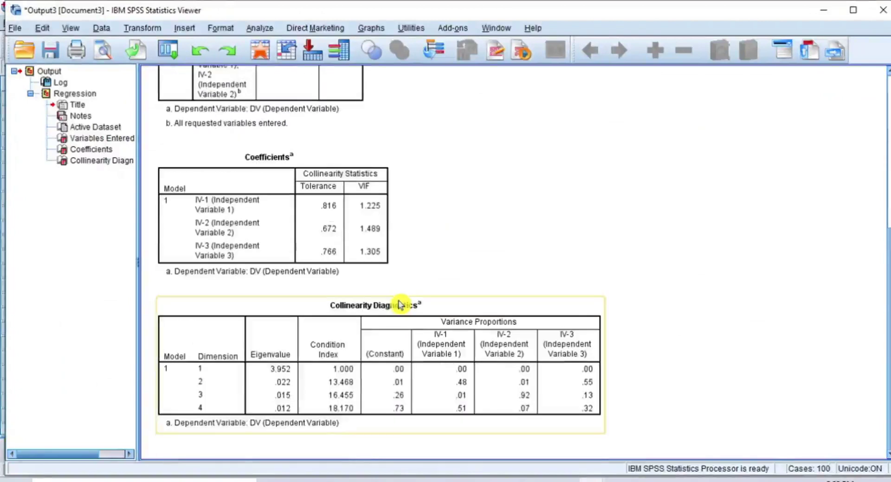
scroll(400, 304, up, 5)
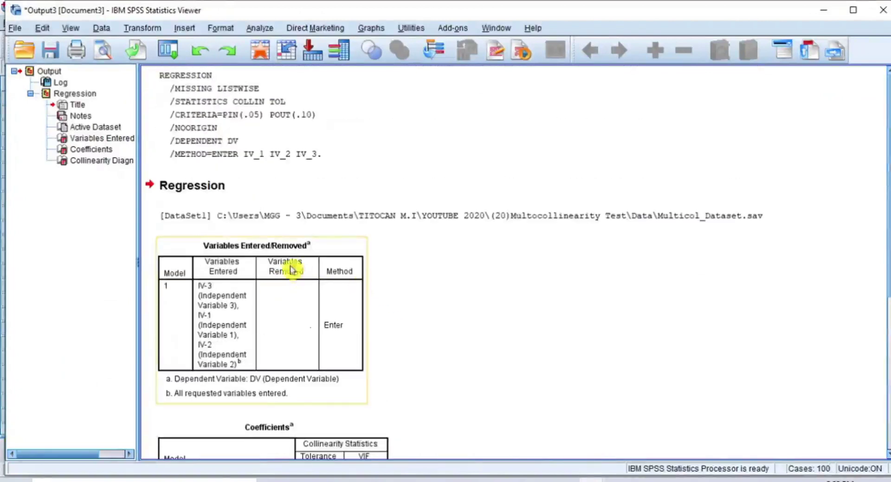
click(287, 253)
scroll(301, 245, down, 2)
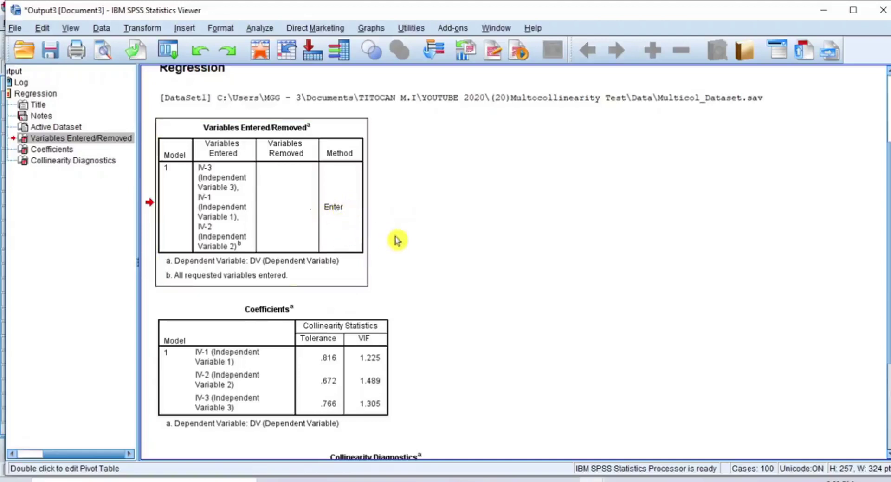
click(279, 328)
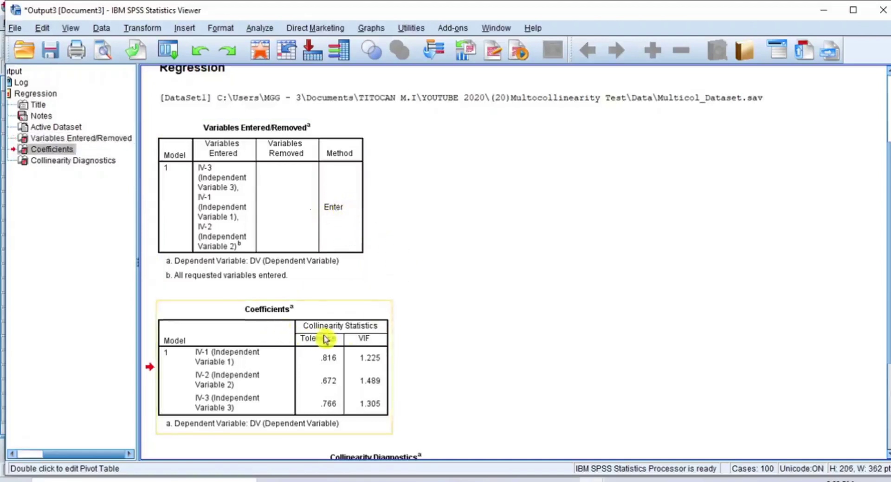
scroll(325, 334, down, 3)
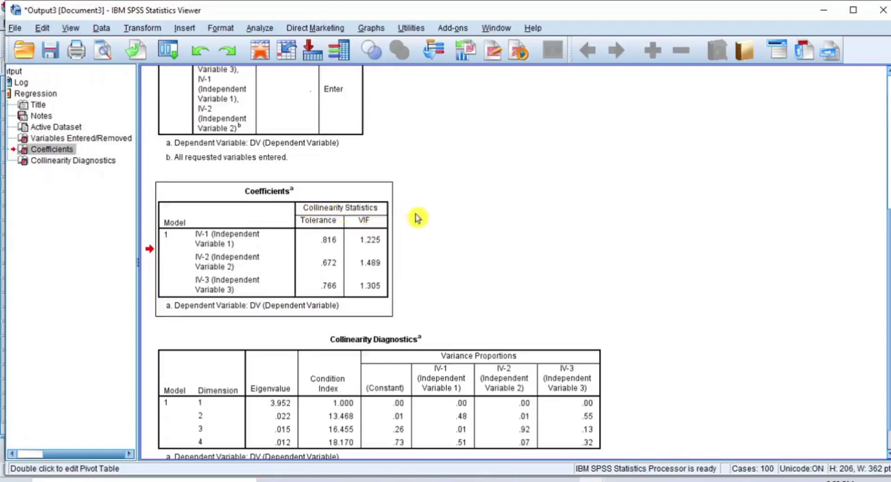
click(394, 341)
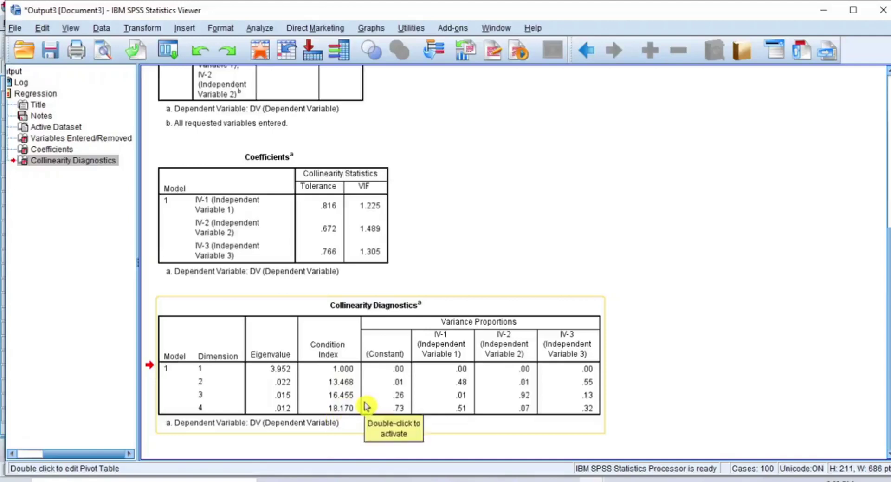
Check the tolerance and VIF values in the Coefficients table, along with the Collinearity Diagnostics table.
scroll(367, 406, up, 5)
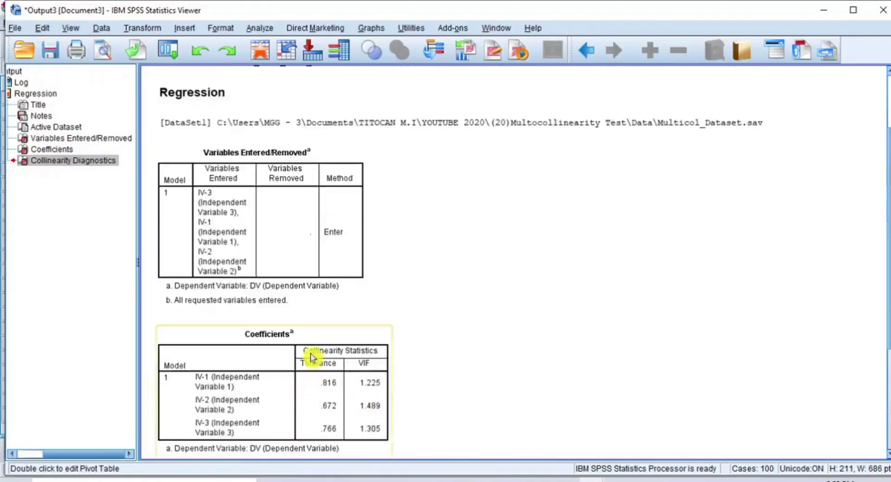
scroll(332, 360, down, 3)
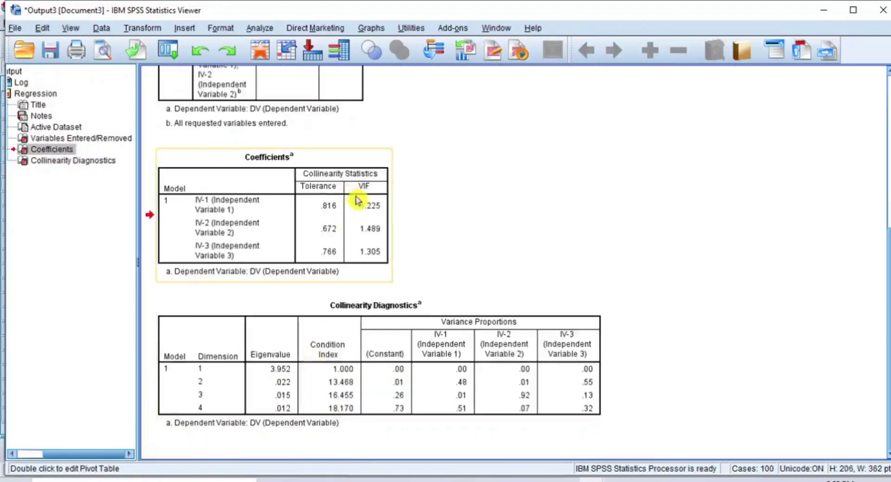
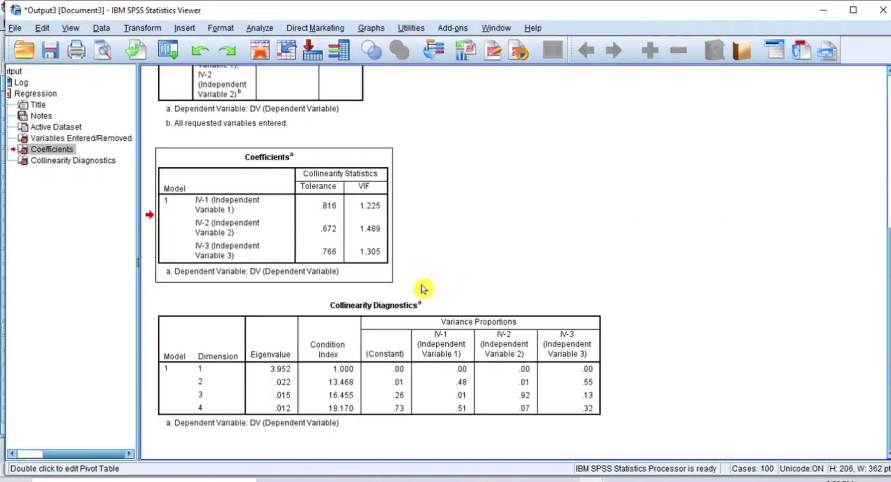
scroll(398, 324, up, 3)
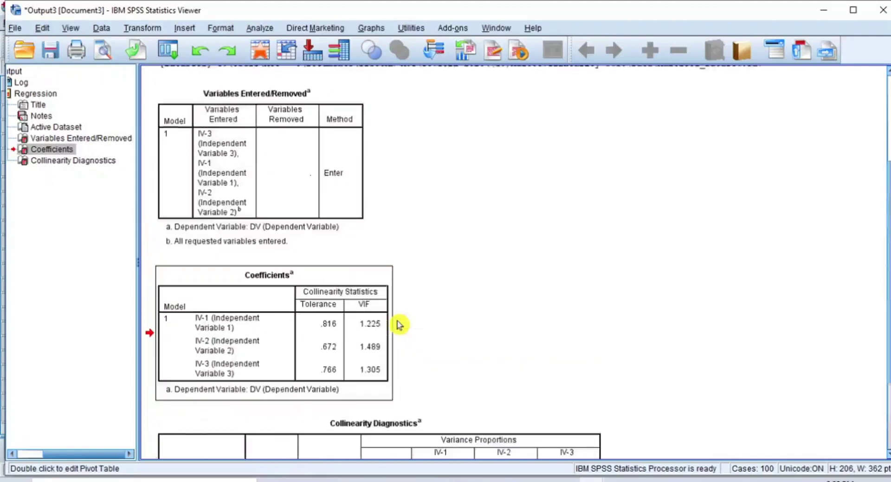
scroll(399, 324, down, 3)
click(381, 310)
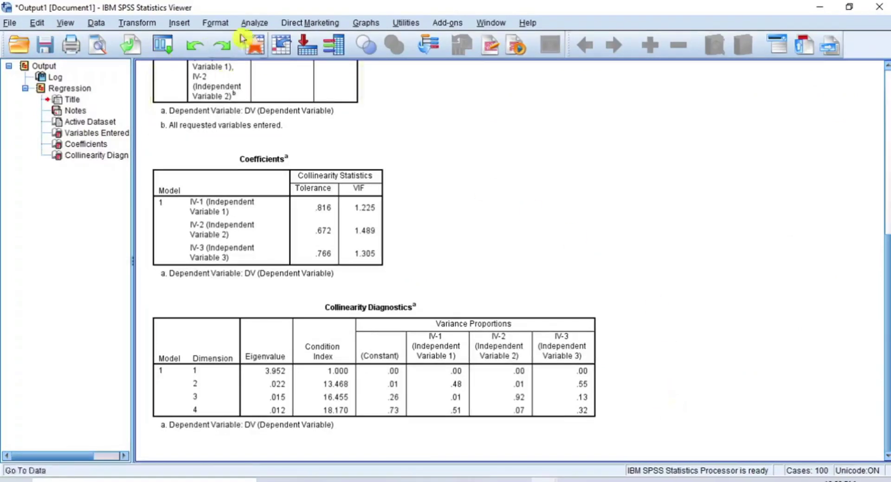
Run a two-tailed Pearson bivariate correlation on IV-1, IV-2 and IV-3 and inspect the resulting Correlations table.
click(260, 27)
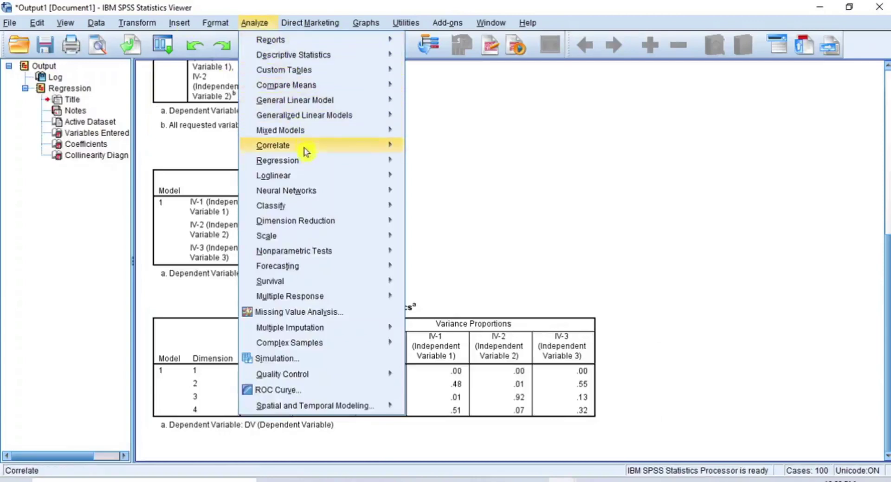
mouse_move(304, 146)
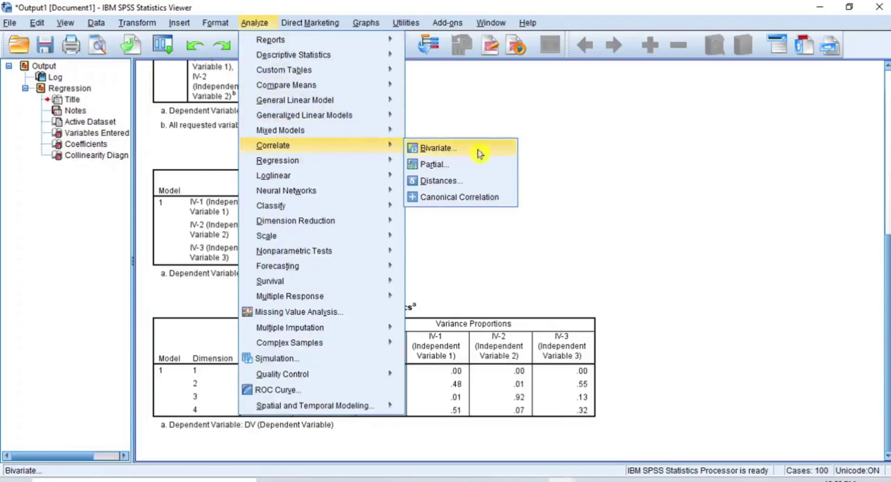
click(459, 151)
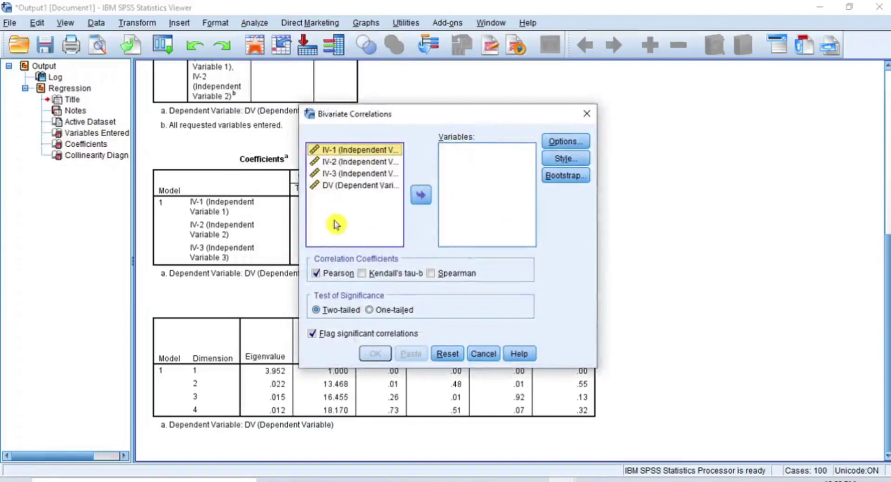
click(351, 151)
shift+click(350, 163)
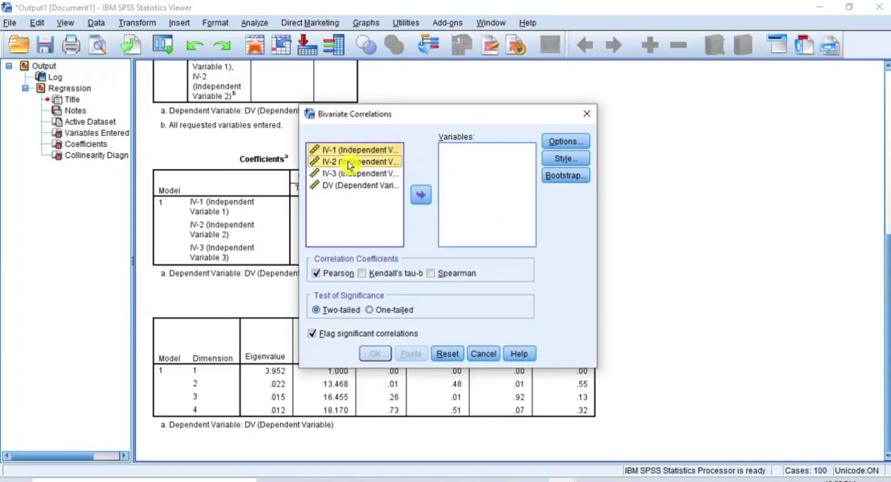
shift+click(349, 174)
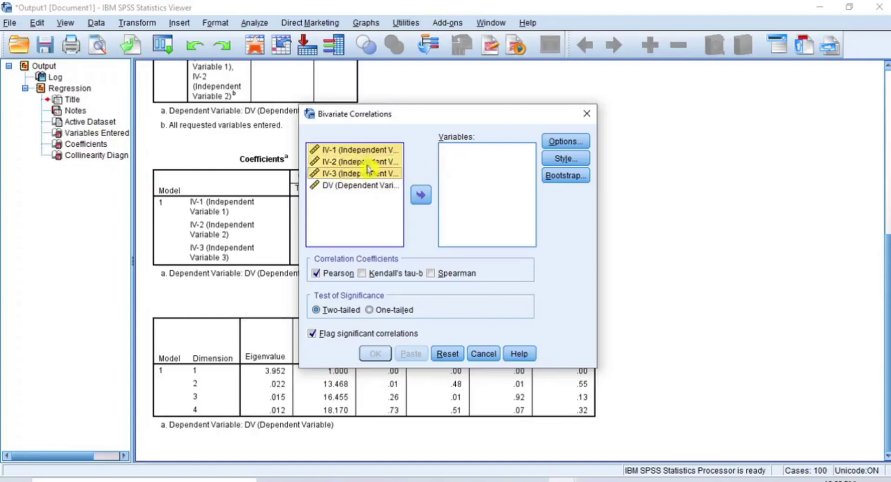
click(422, 199)
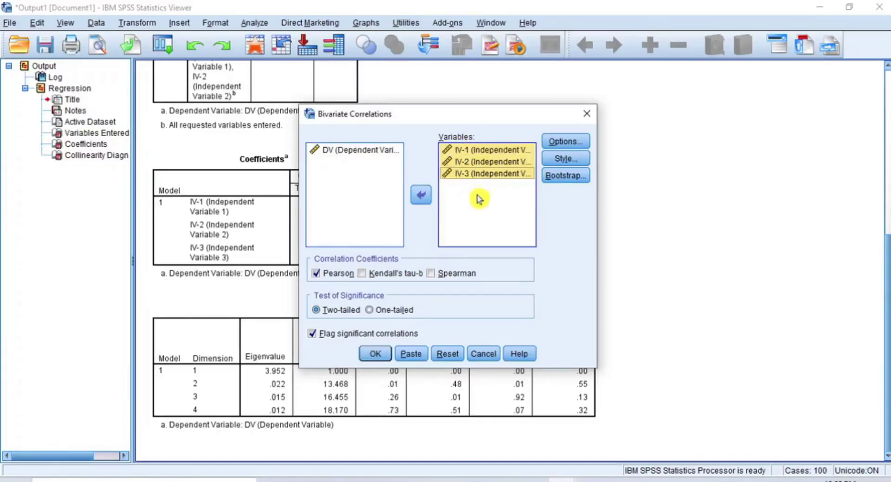
click(375, 354)
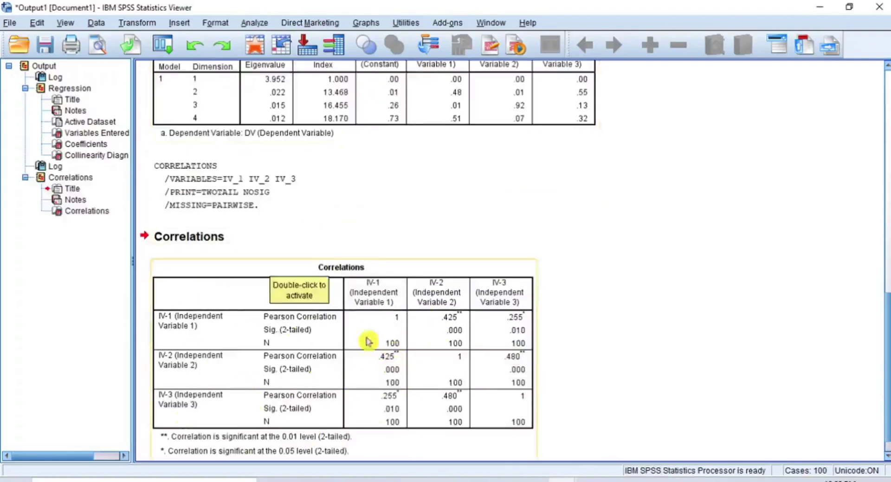
click(446, 292)
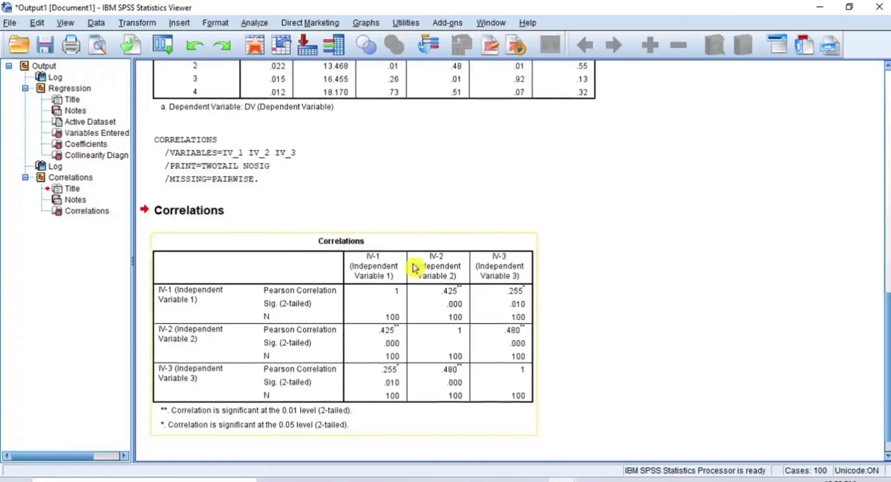